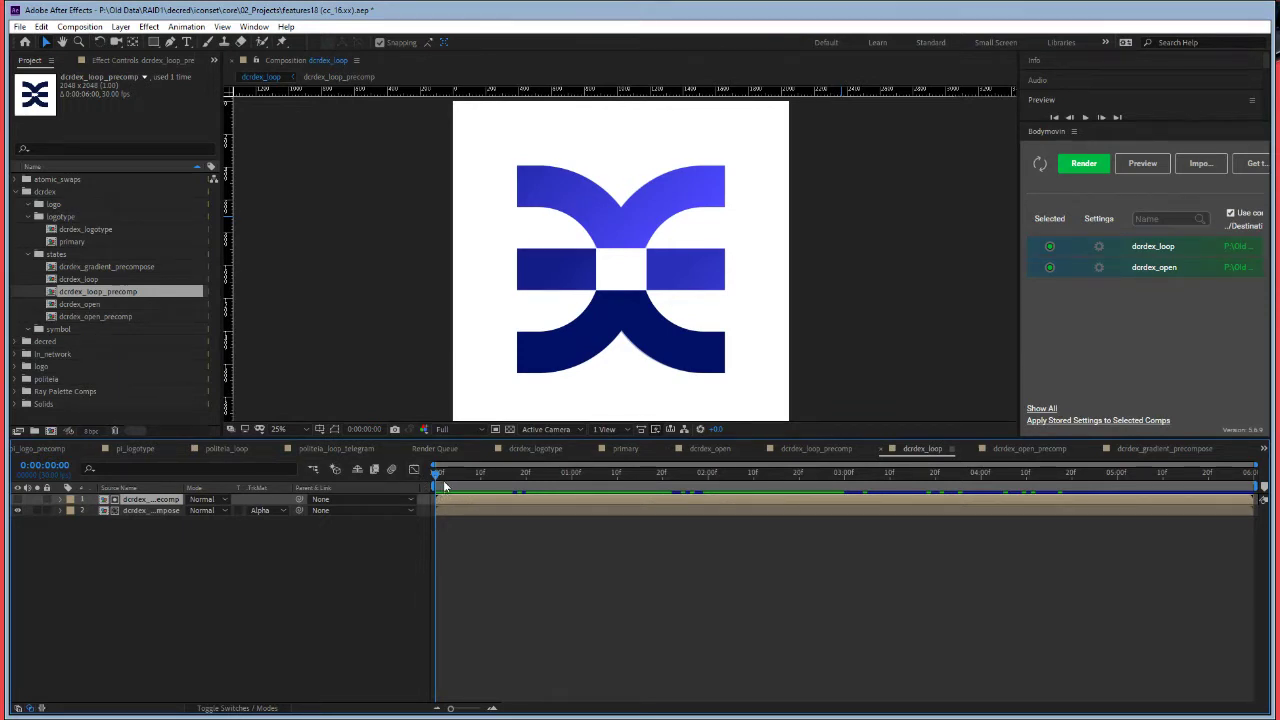
click(344, 77)
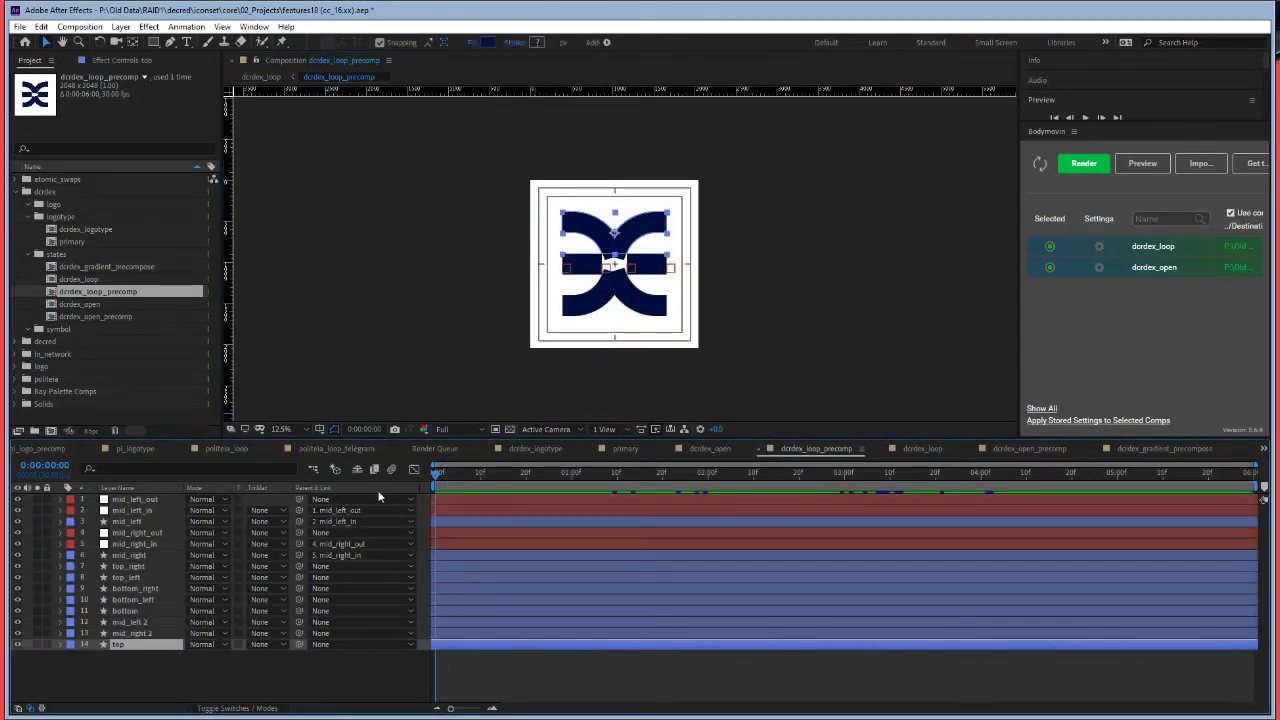
key(space)
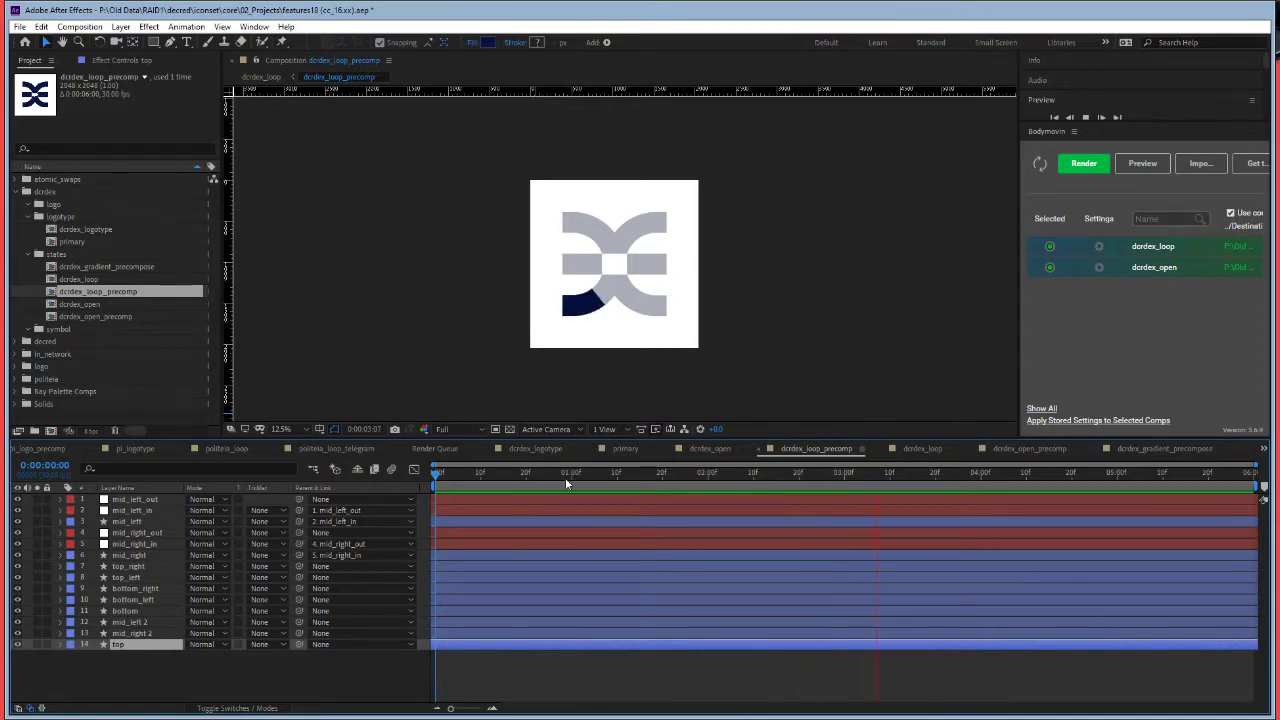
click(595, 474)
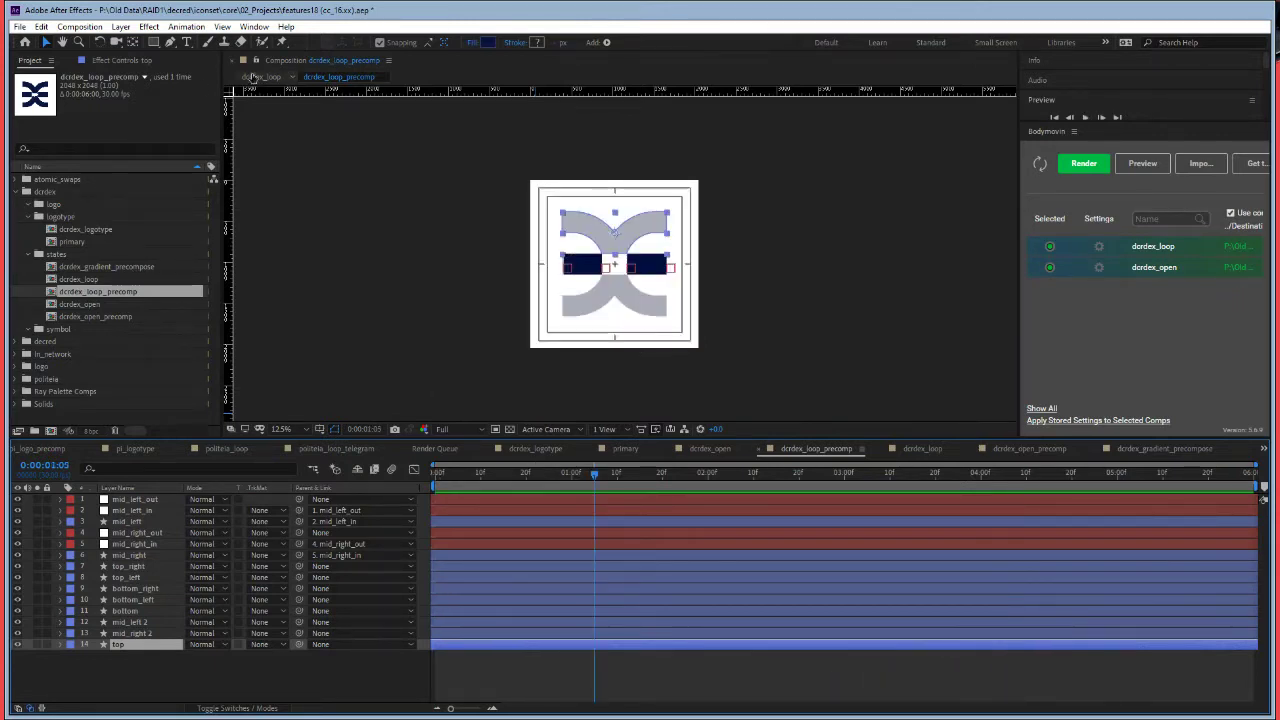
click(261, 77)
drag(545, 474, 432, 478)
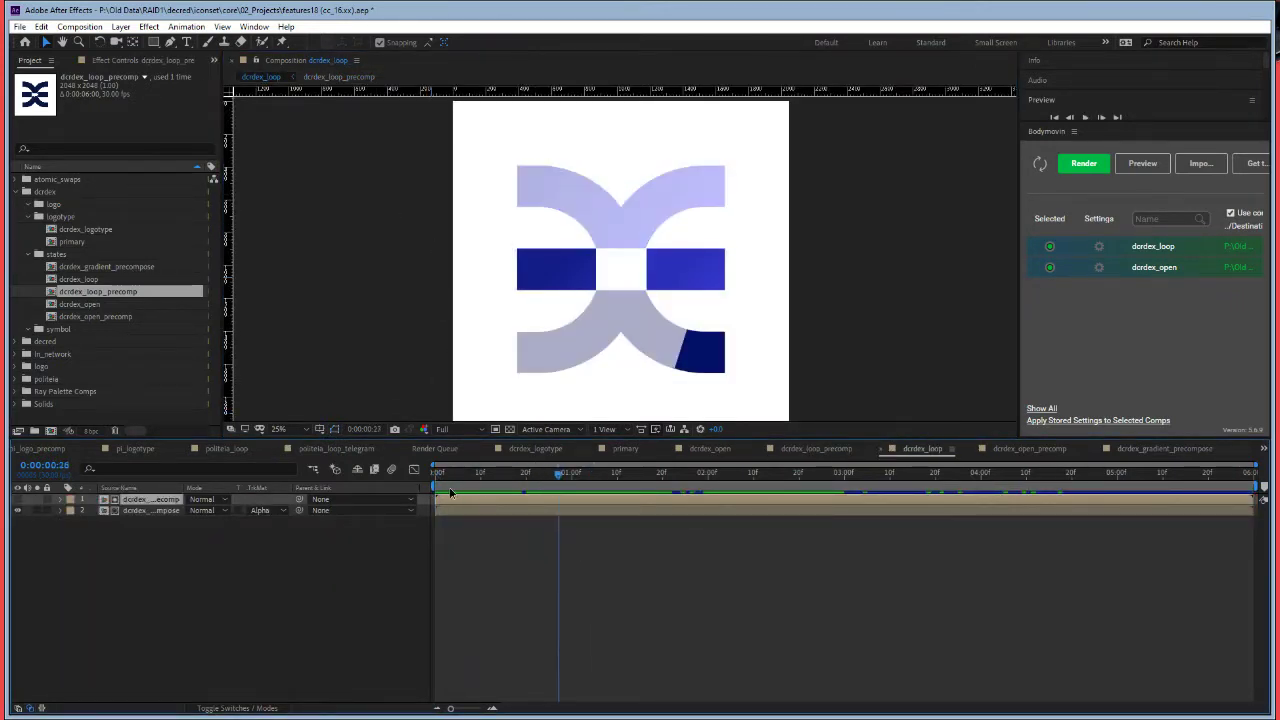
key(space)
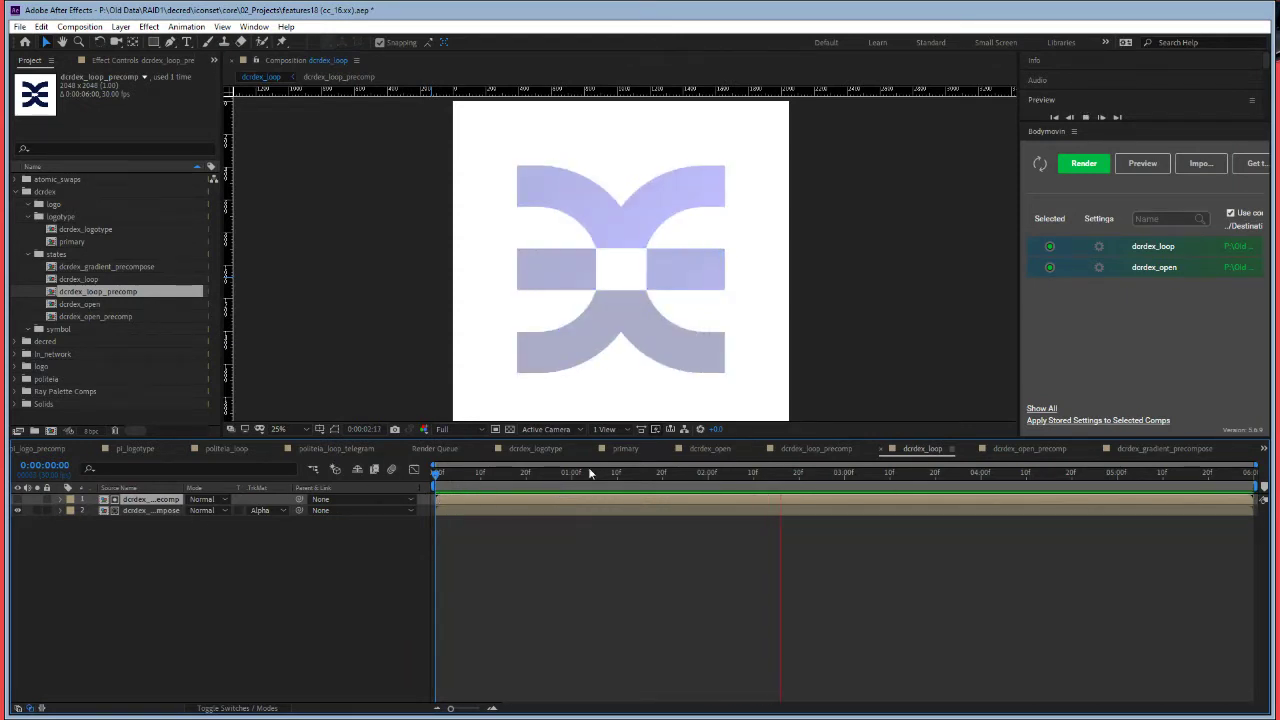
click(525, 474)
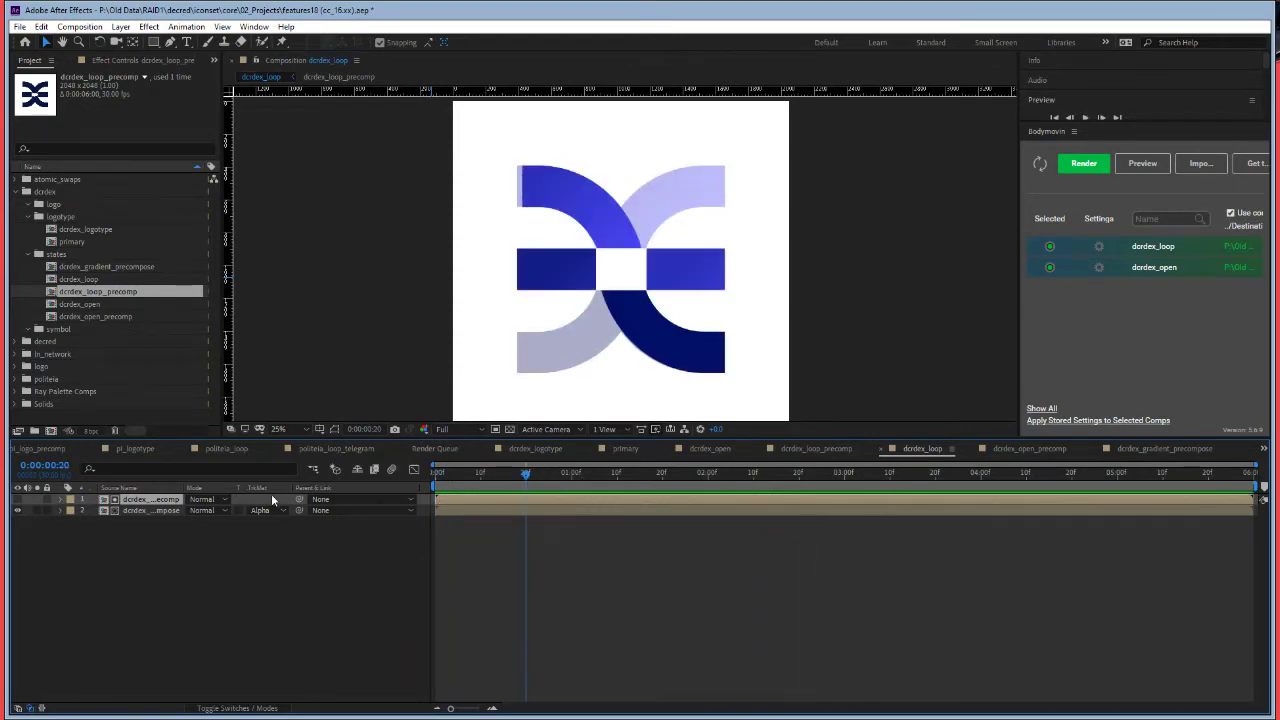
Step: Open the dcrdex_gradient_precompose composition and rewind it to the first frame
double_click(163, 510)
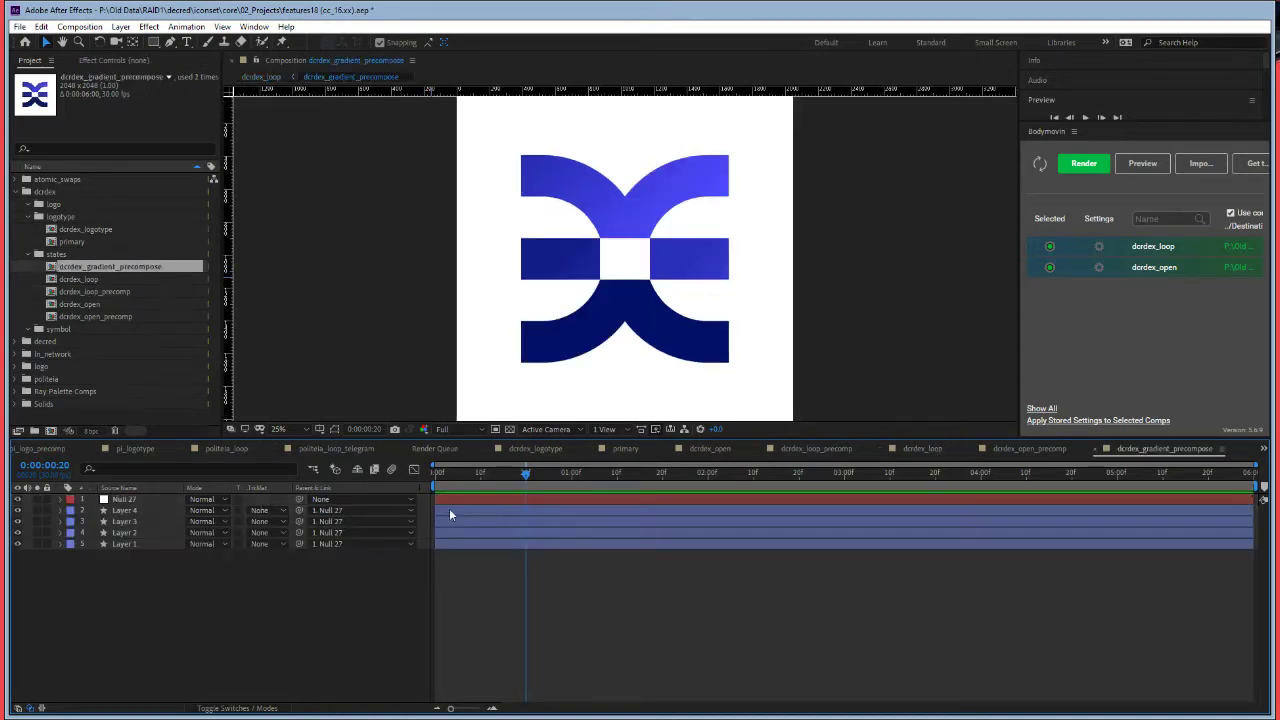
drag(510, 487, 435, 487)
Step: Filter the timeline layers by 'gr' and select Layer 4's gradient fill
click(148, 467)
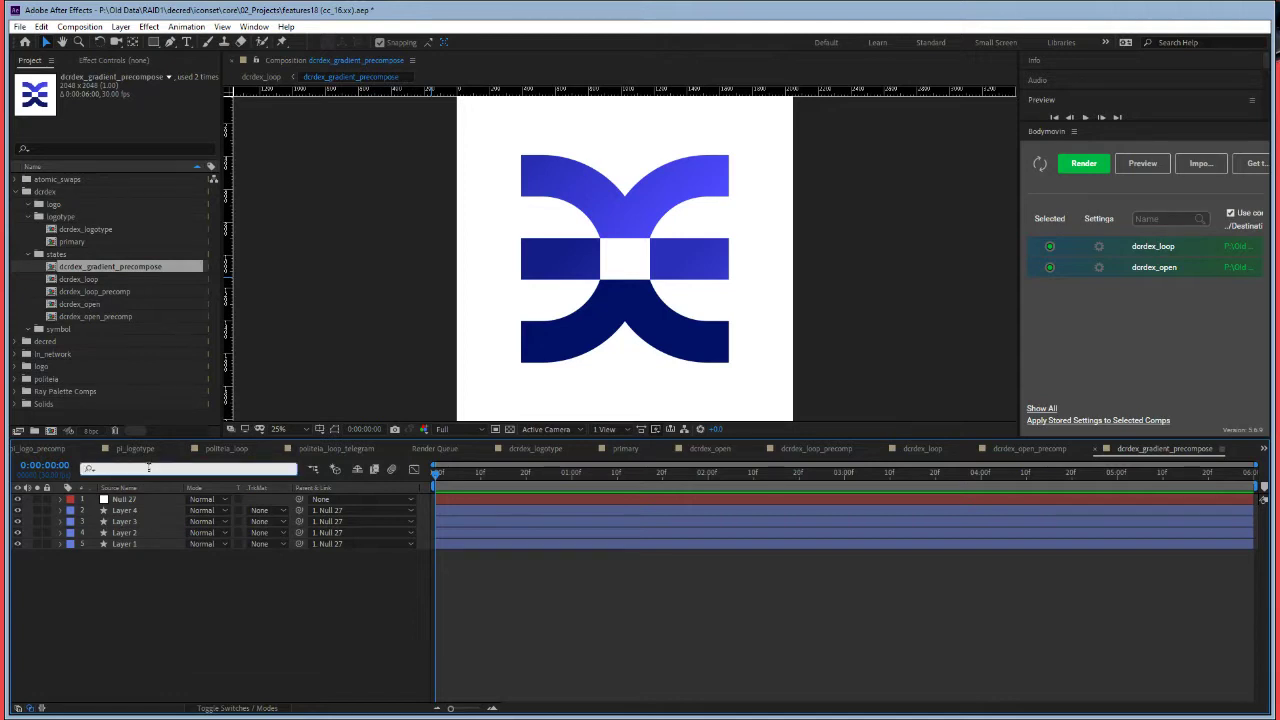
text(gr)
click(136, 535)
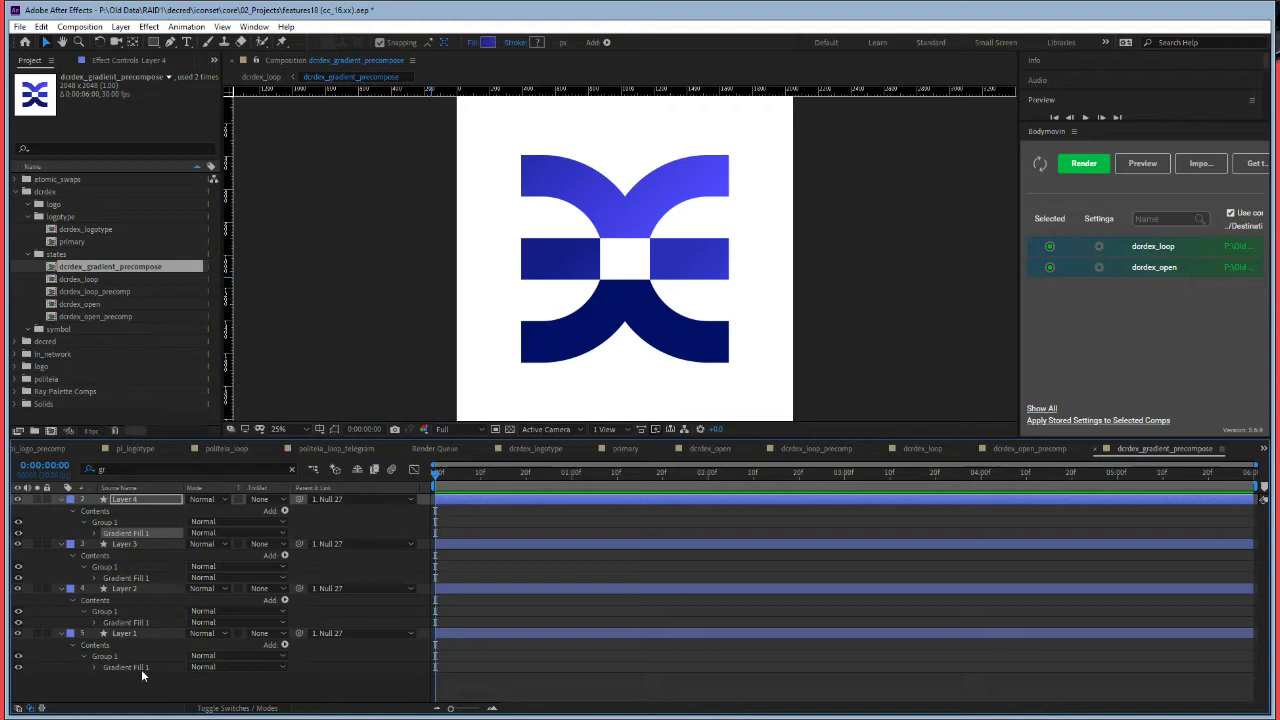
Step: Rename the gradient fills of Layers 3, 2 and 1 to Gradient Fill 2, 3 and 4
click(141, 579)
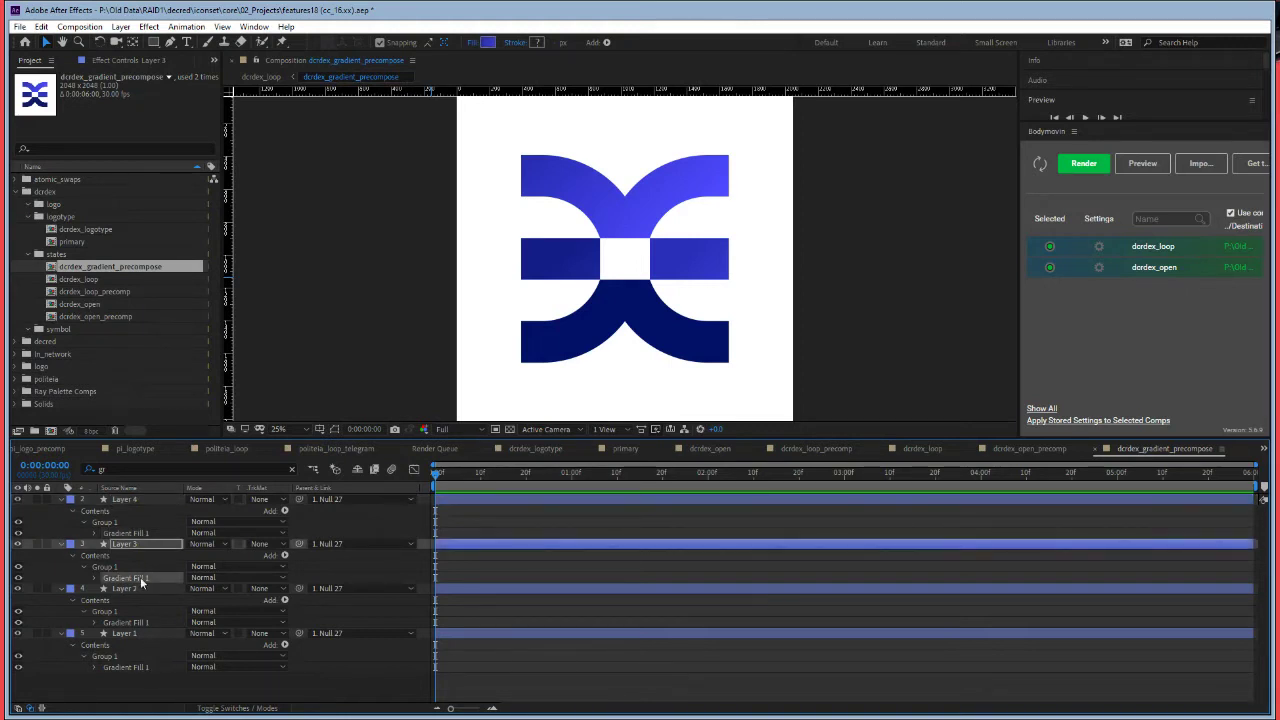
key(Return)
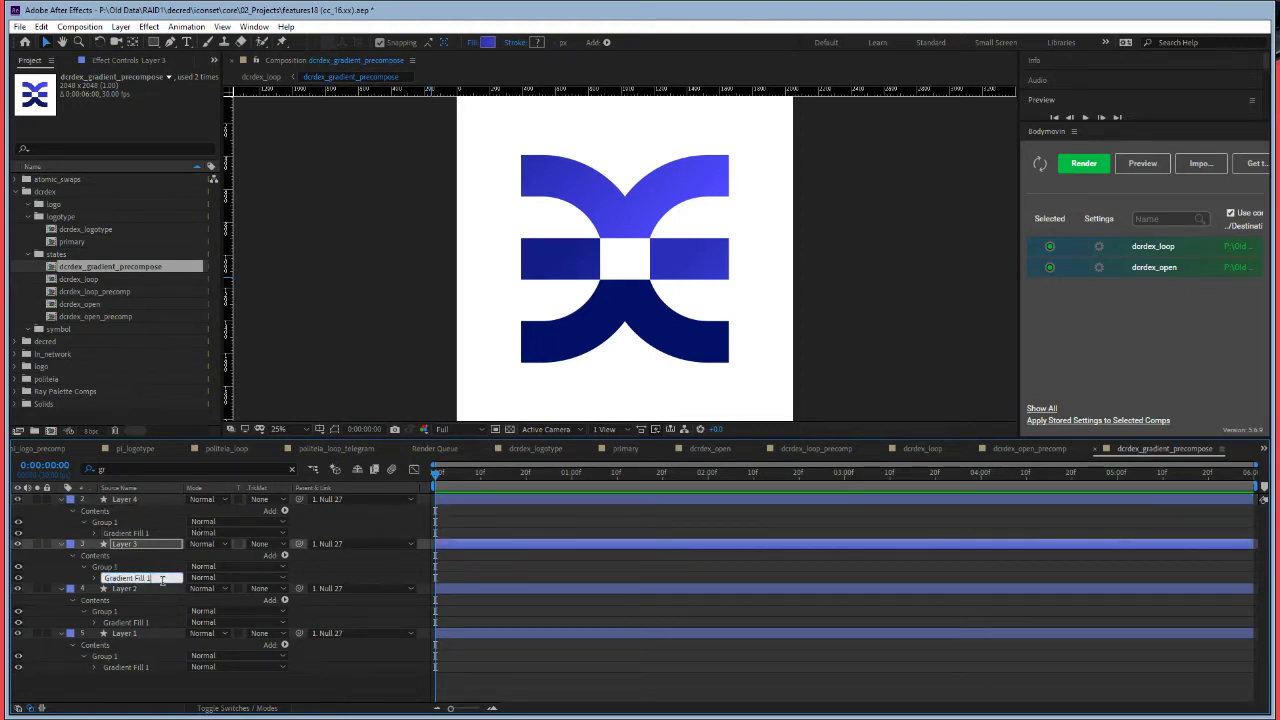
text(2)
click(157, 623)
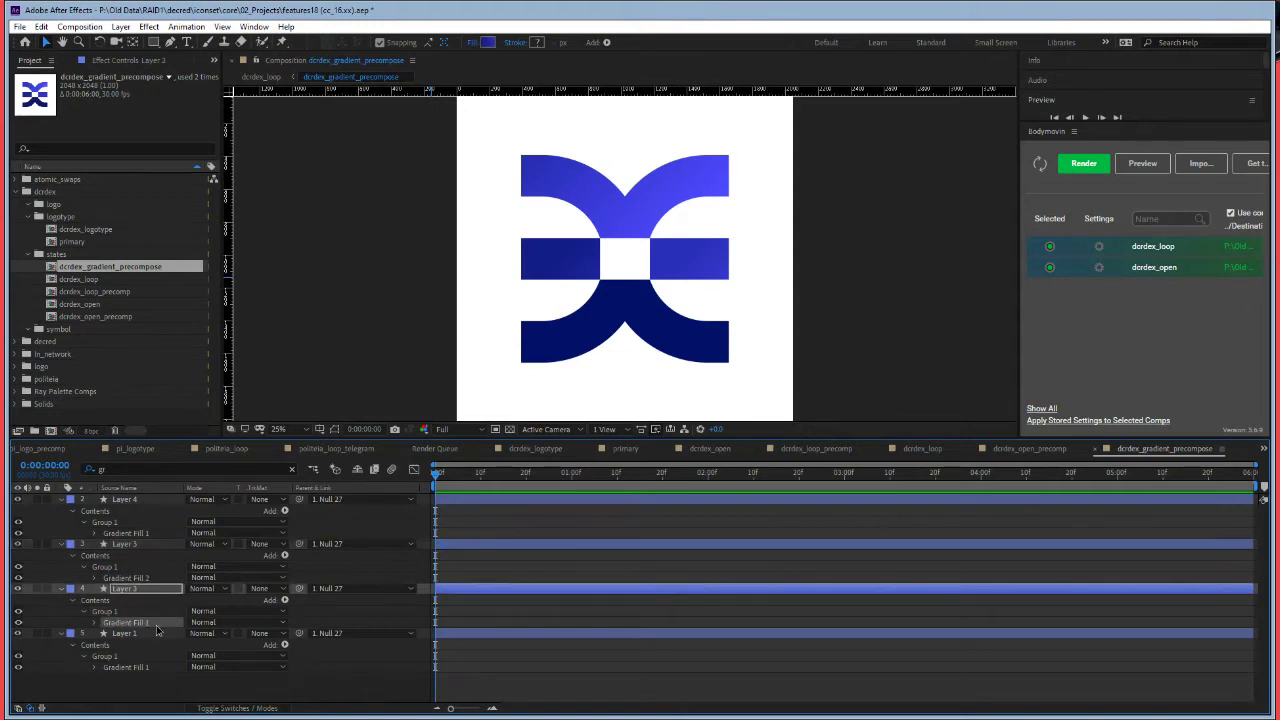
key(Return)
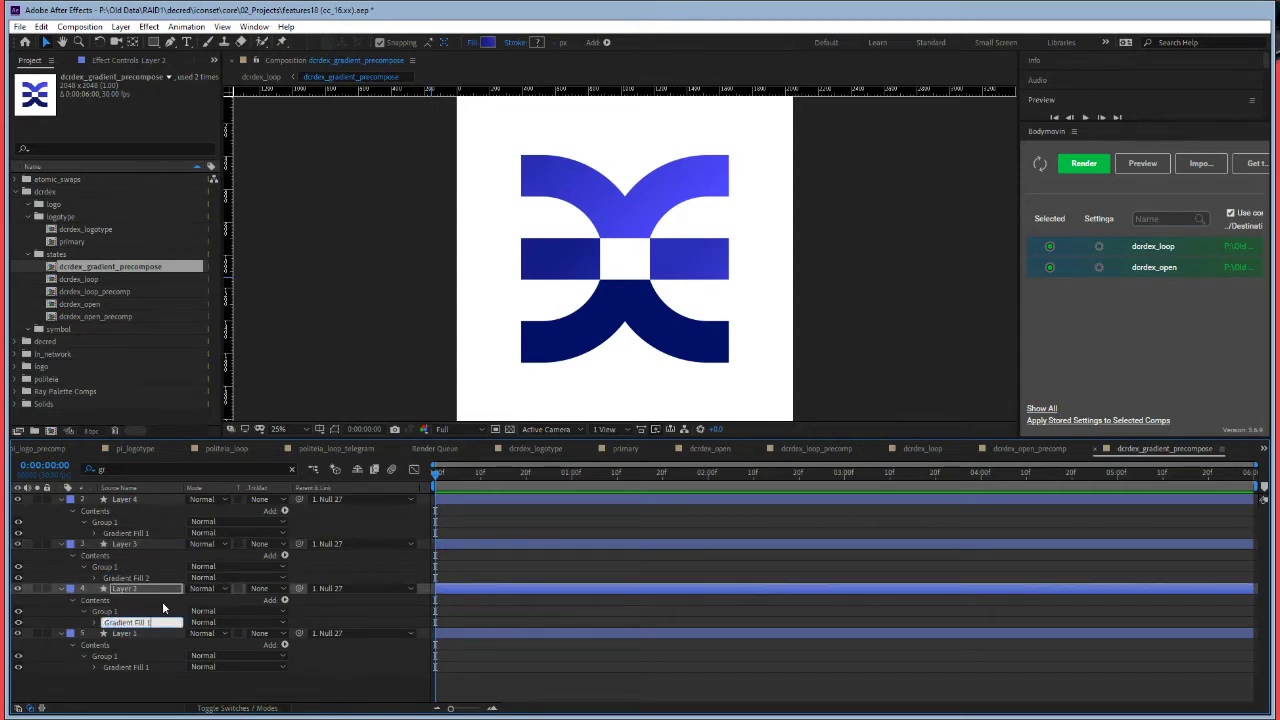
text(3)
click(149, 667)
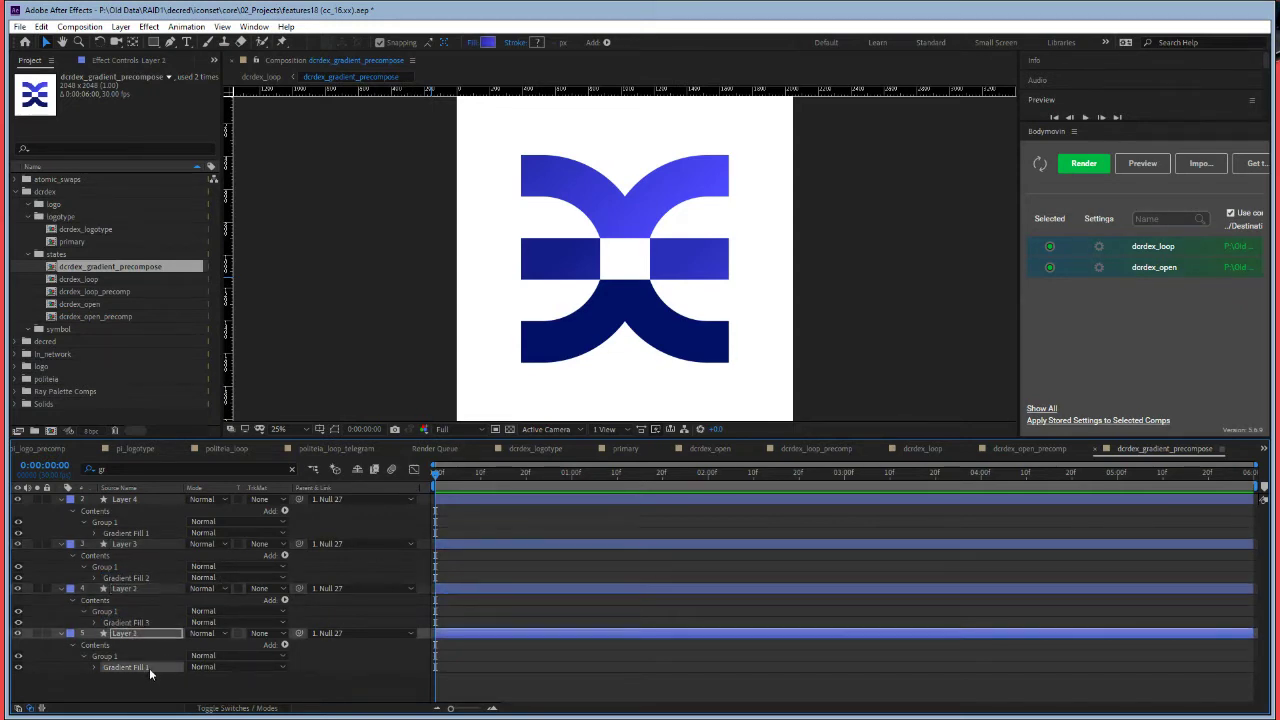
key(Return)
click(162, 665)
Step: Confirm the name Gradient Fill 4 on Layer 1's gradient fill
click(164, 694)
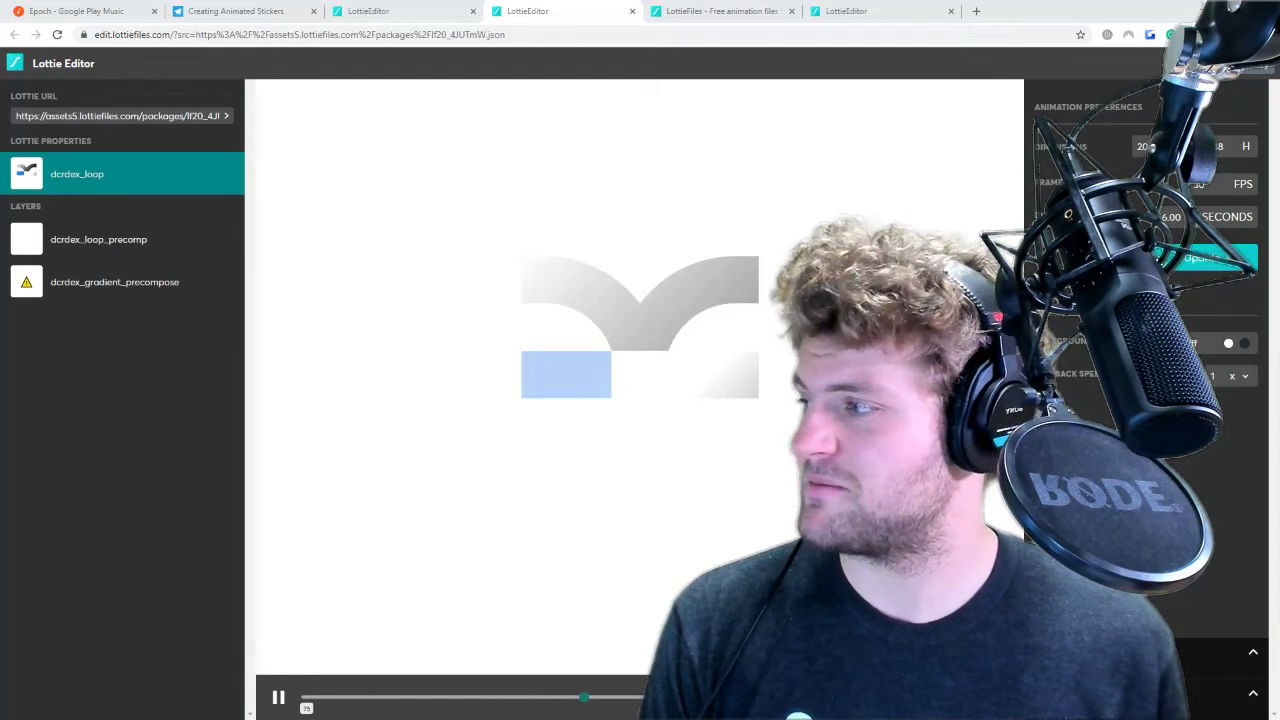
Step: Return to After Effects and select Layer 4 for pre-composing
key(alt+Tab)
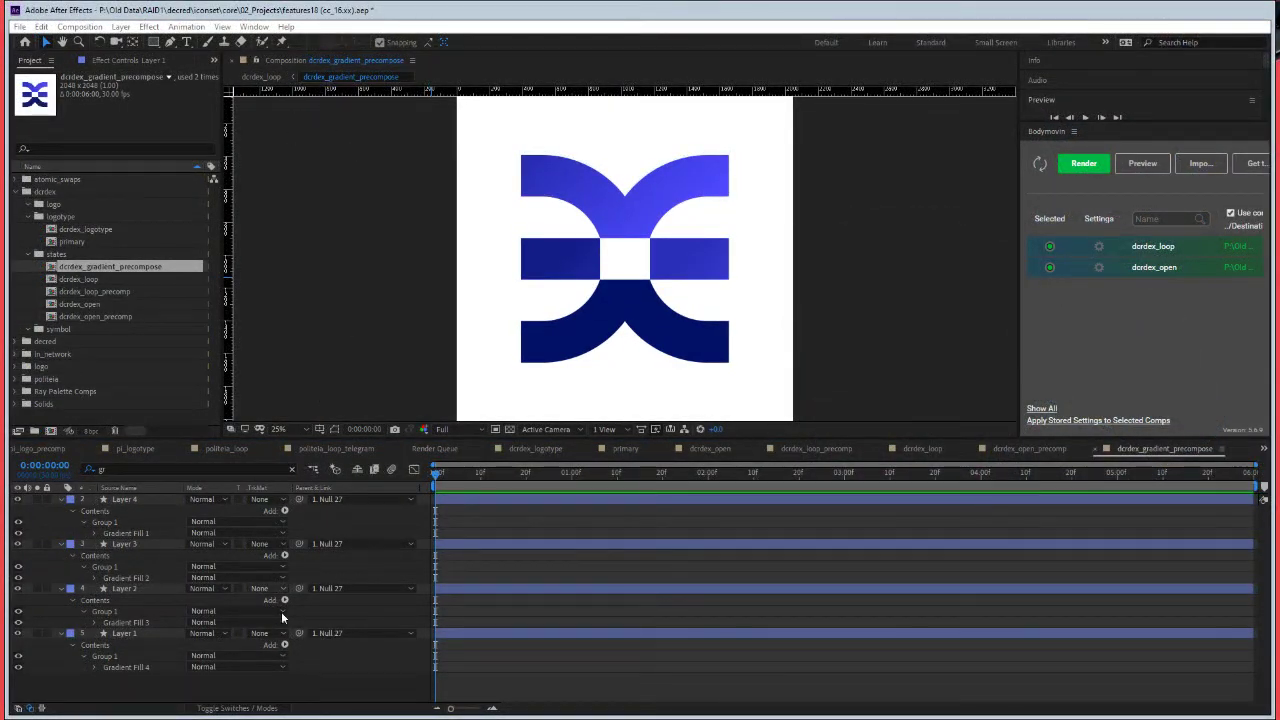
click(121, 499)
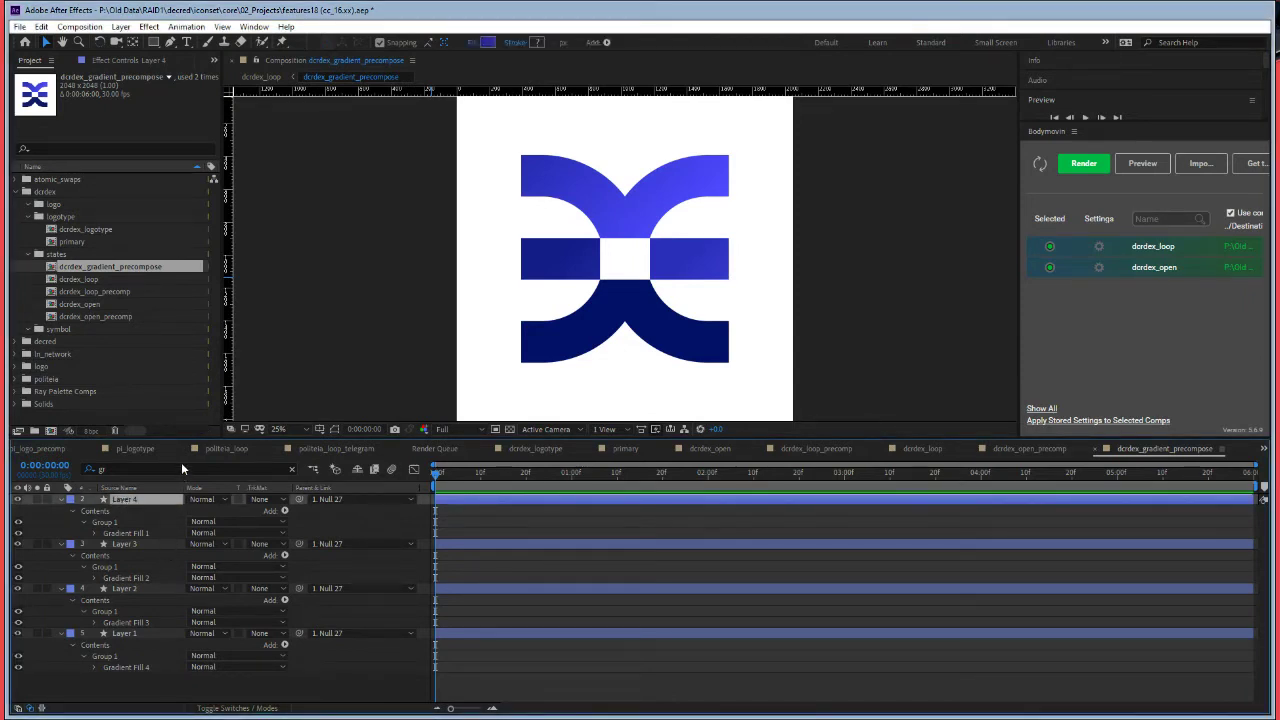